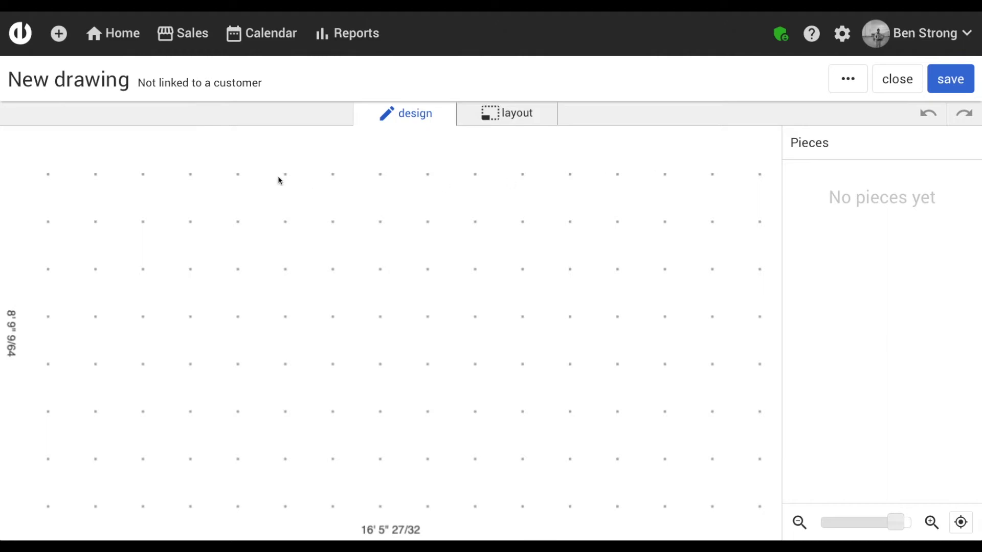
Draw a closed L-shaped piece about 66 3/4" wide and 56 3/4" tall, with its inner corner facing up and right
left_click(56, 175)
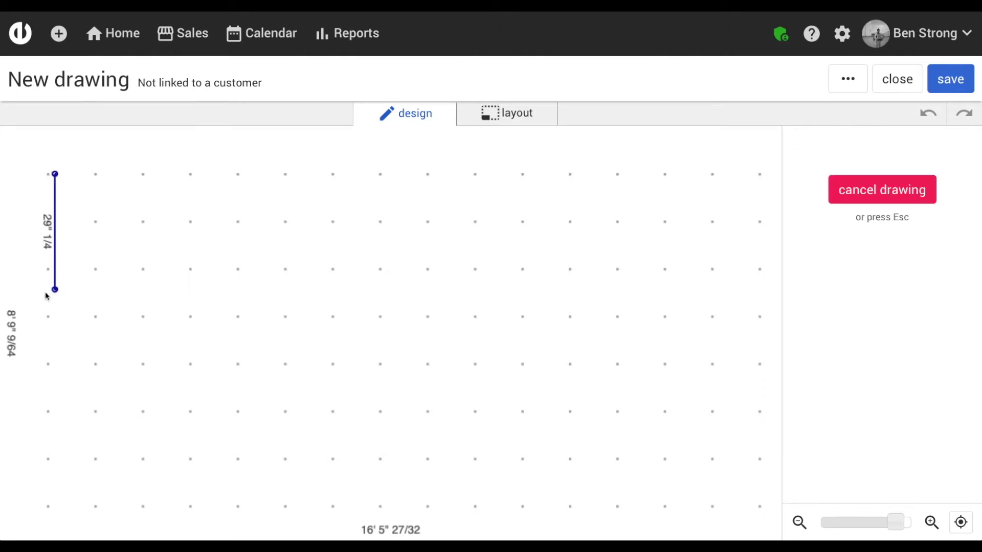
left_click(54, 400)
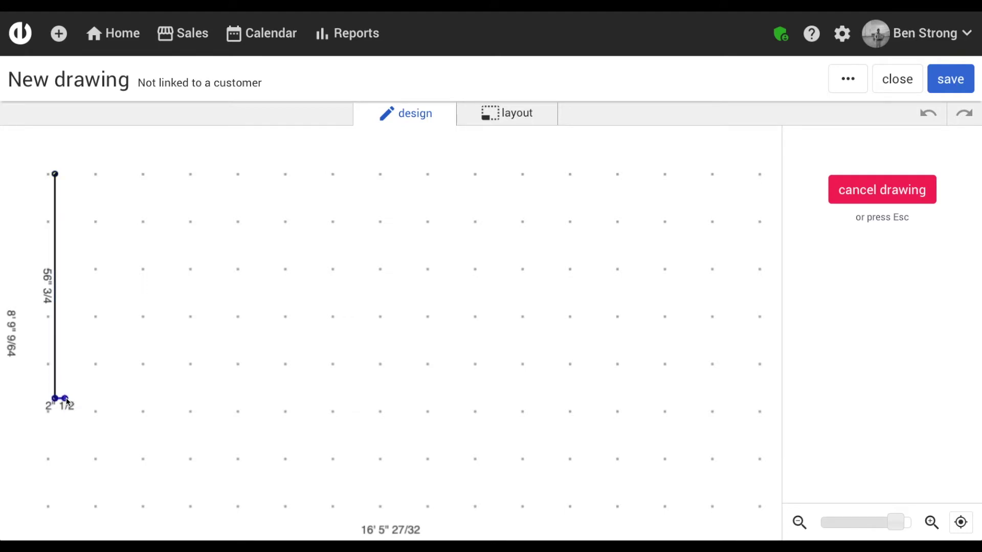
left_click(318, 405)
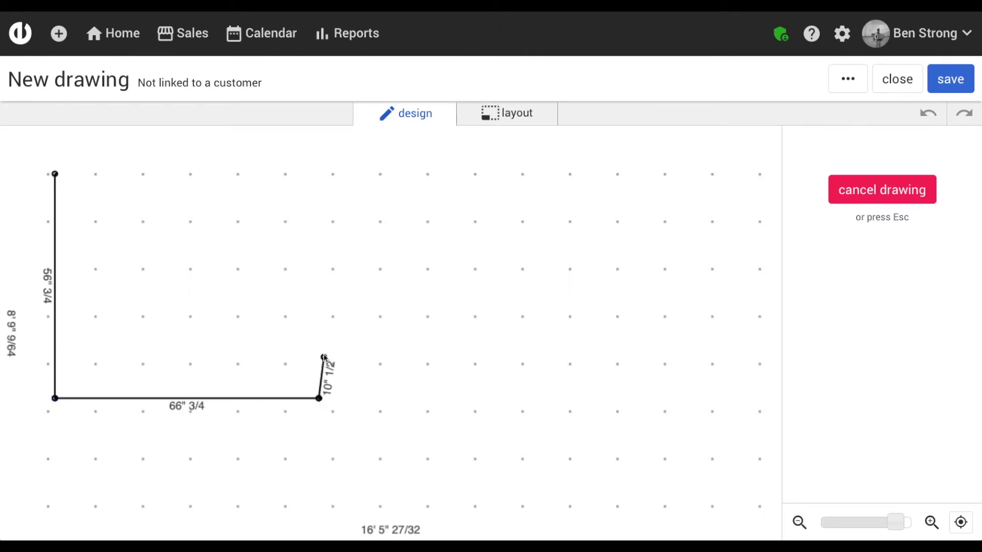
left_click(320, 318)
left_click(127, 319)
left_click(128, 175)
left_click(55, 174)
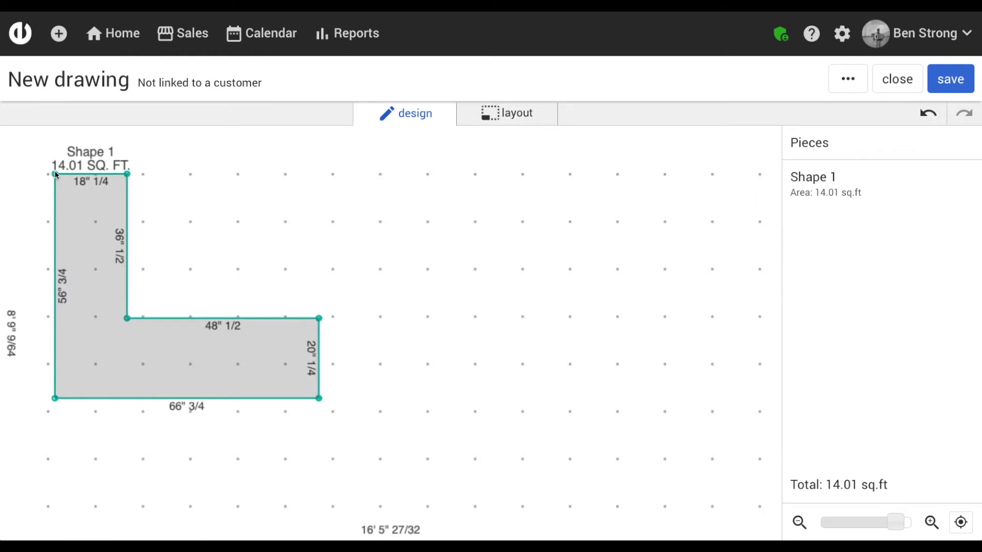
Set the L-shape's top edge and its short right end edge to 25" each
left_click(73, 175)
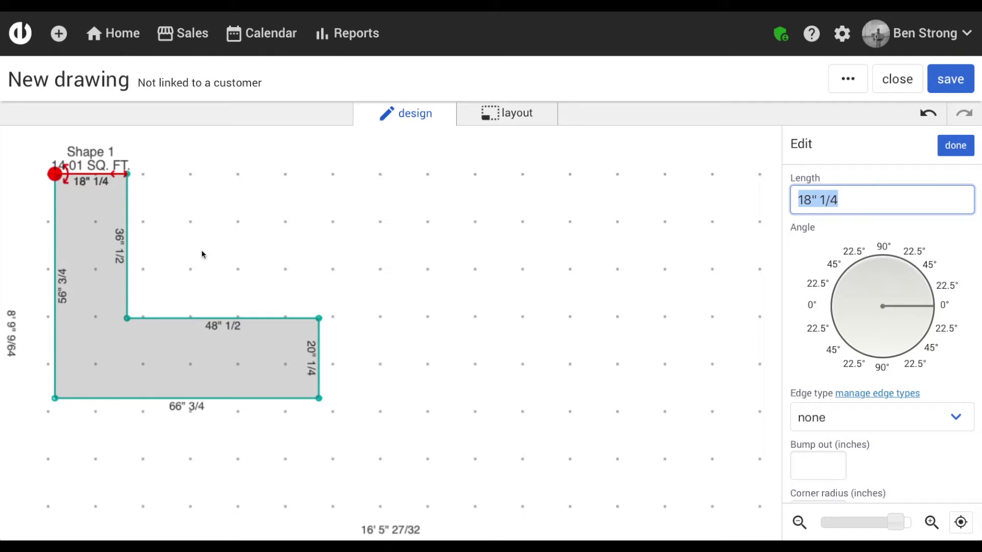
type("25")
key("Return")
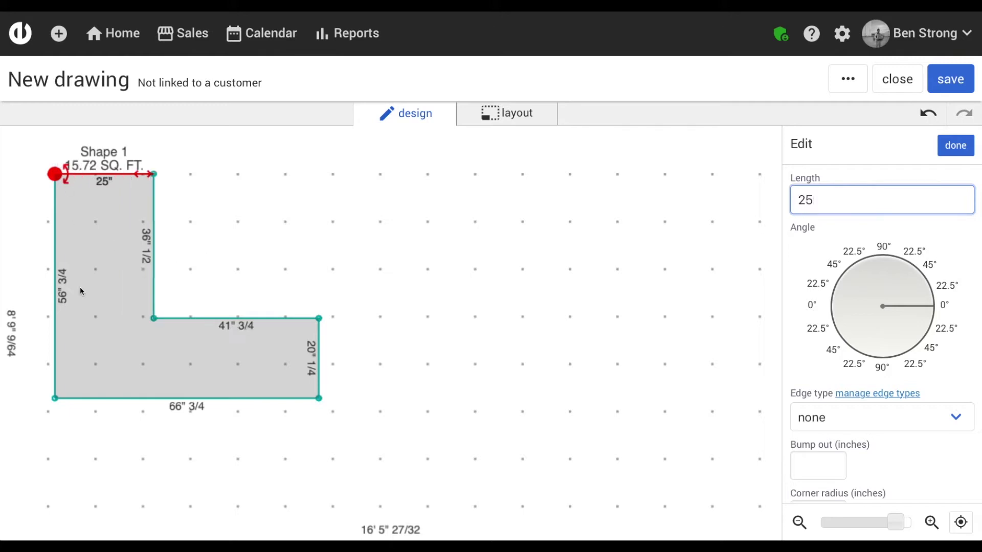
left_click(319, 367)
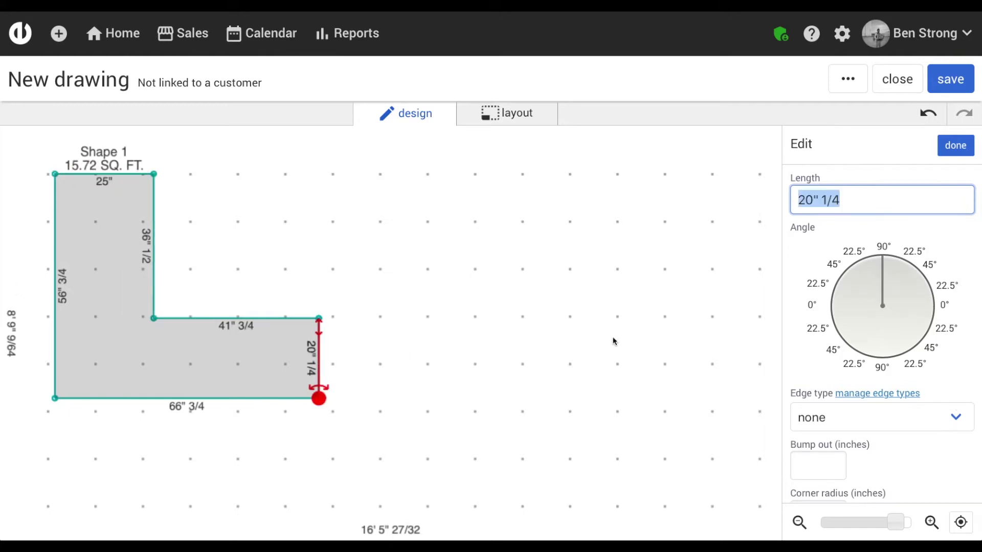
type("25")
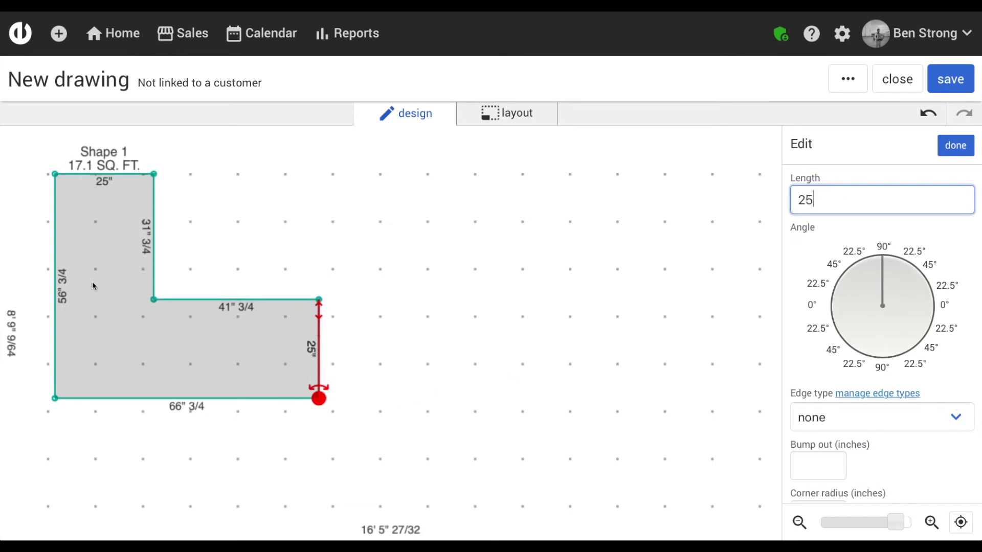
Set the L-shape's left edge to 60" and its bottom edge to 65.5", and finish editing
left_click(55, 262)
type("60")
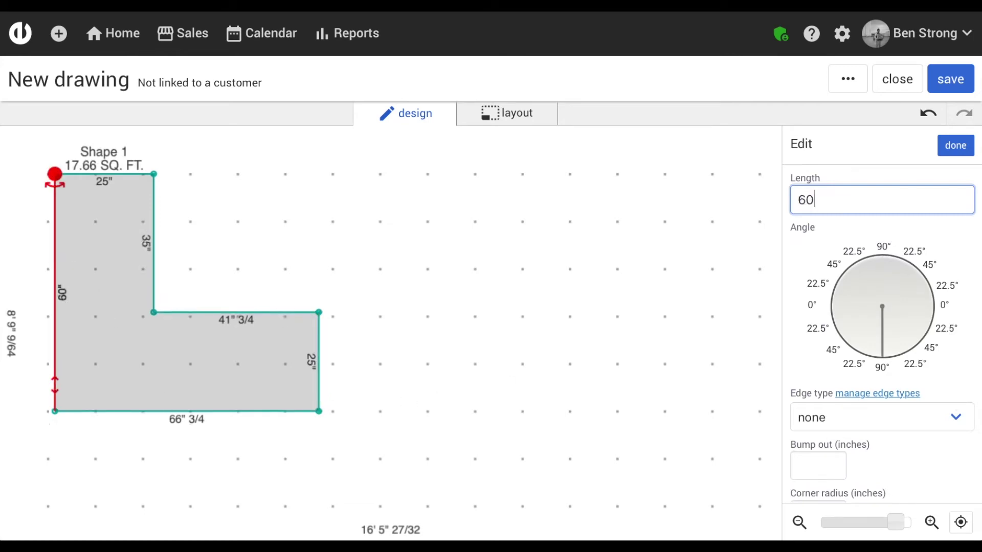
left_click(115, 412)
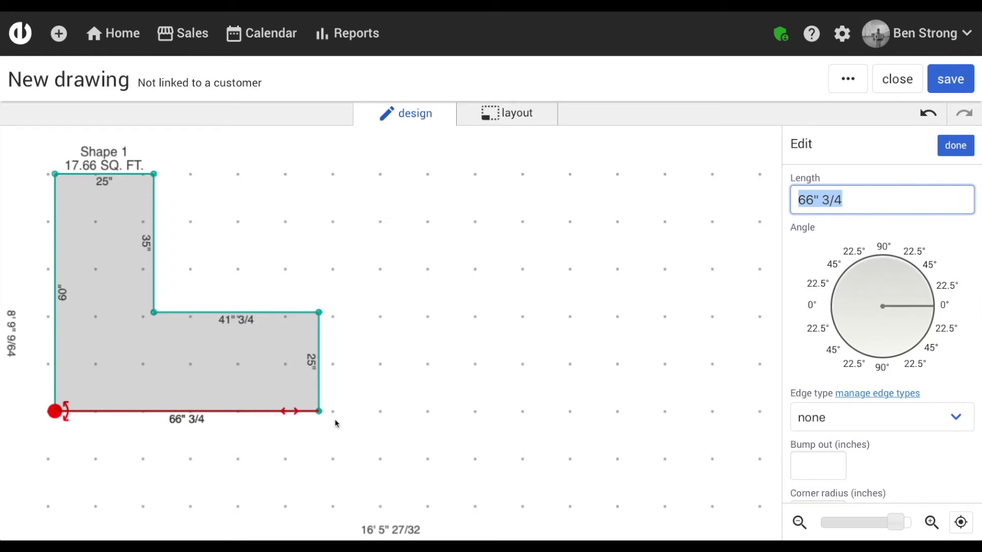
type("65.5")
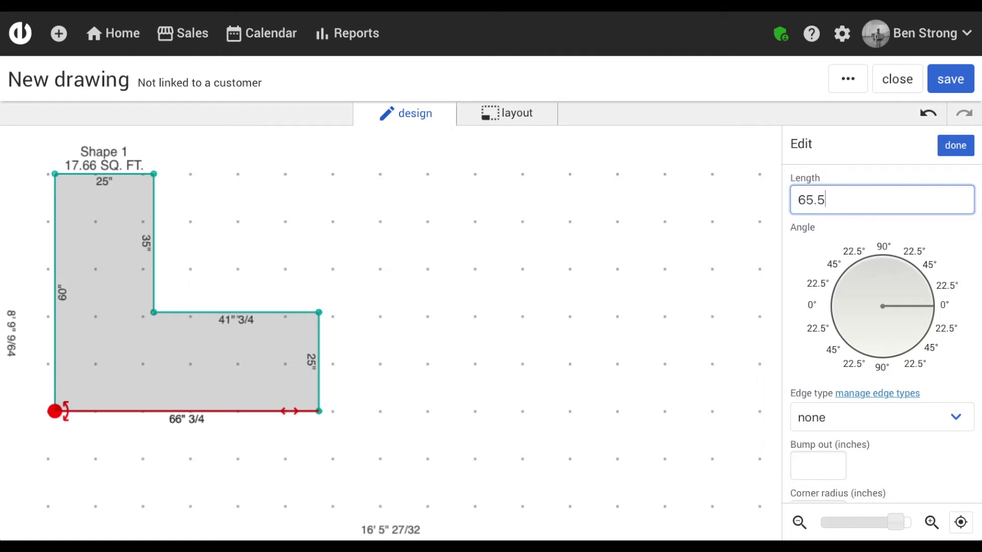
key("BackSpace")
key("BackSpace")
type("1/2")
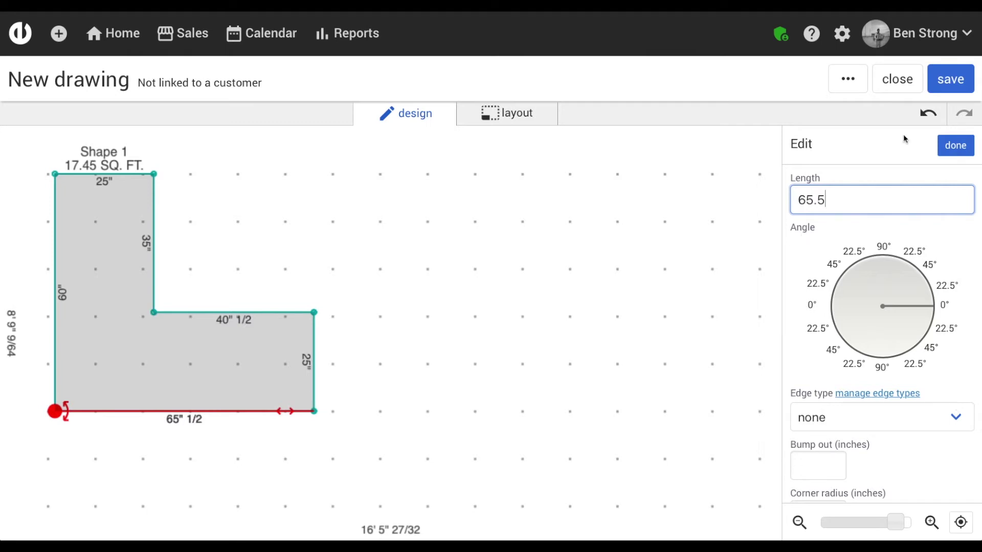
left_click(962, 144)
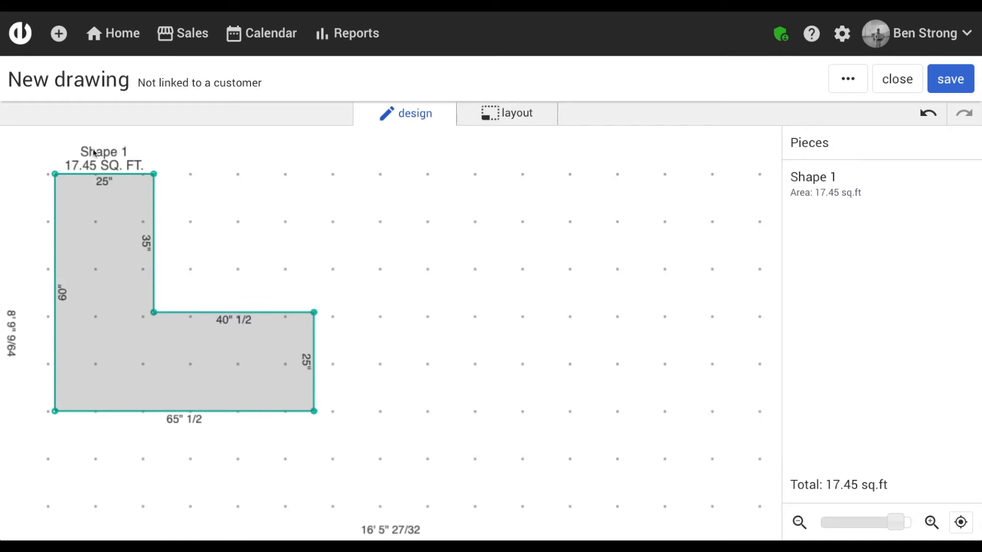
Rename the L-shaped piece to Countertop and save the label
left_click(111, 262)
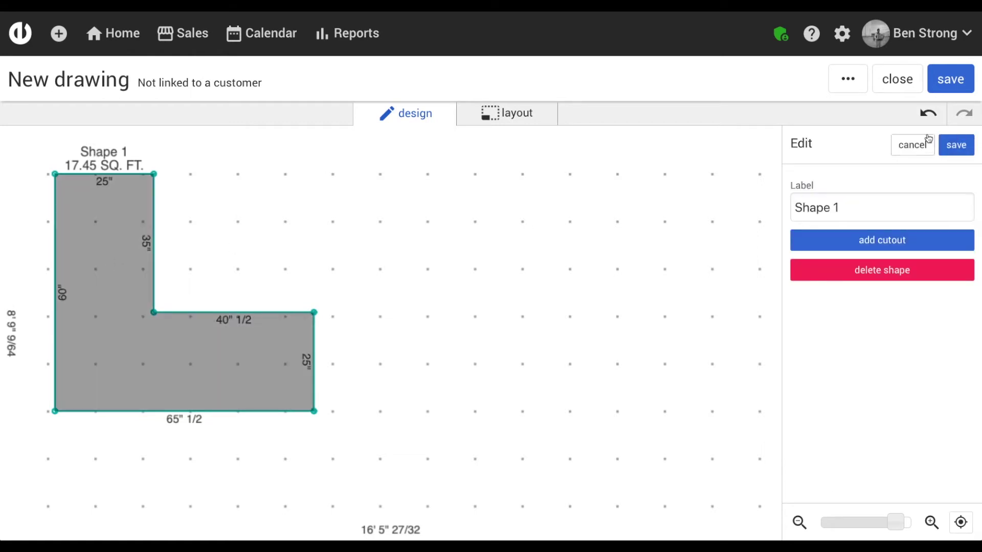
left_click(911, 147)
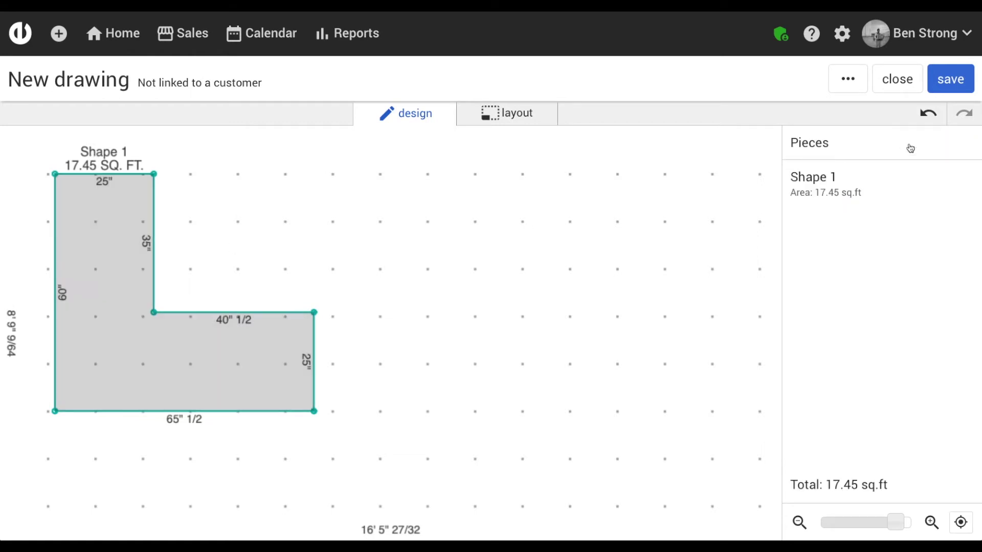
left_click(815, 179)
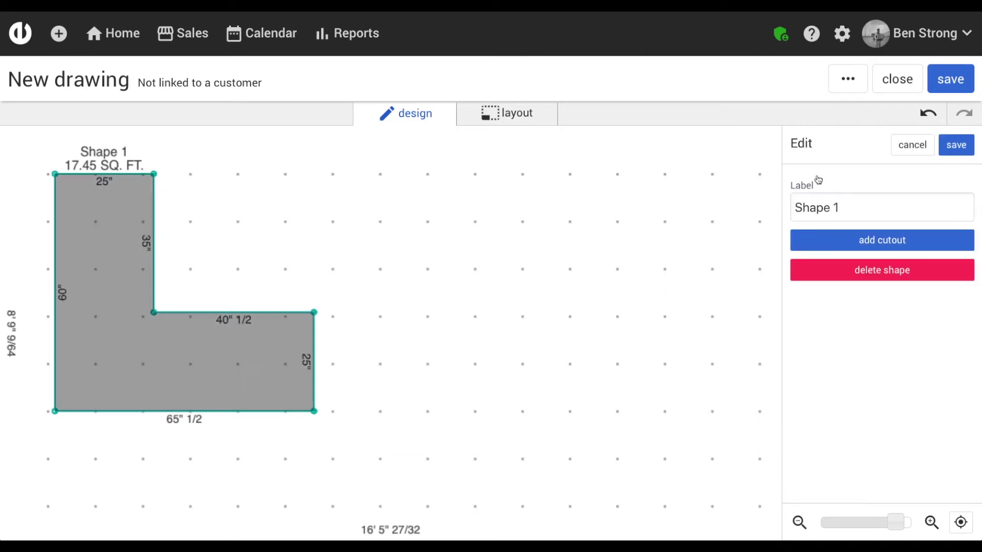
left_click(878, 207)
left_click_drag(879, 208, 634, 208)
type("Countertop")
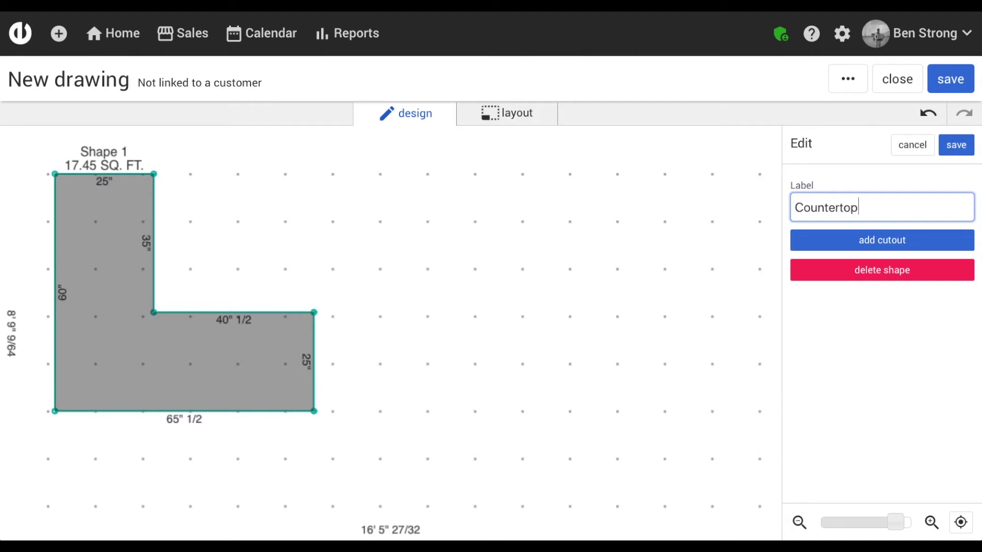
left_click(958, 149)
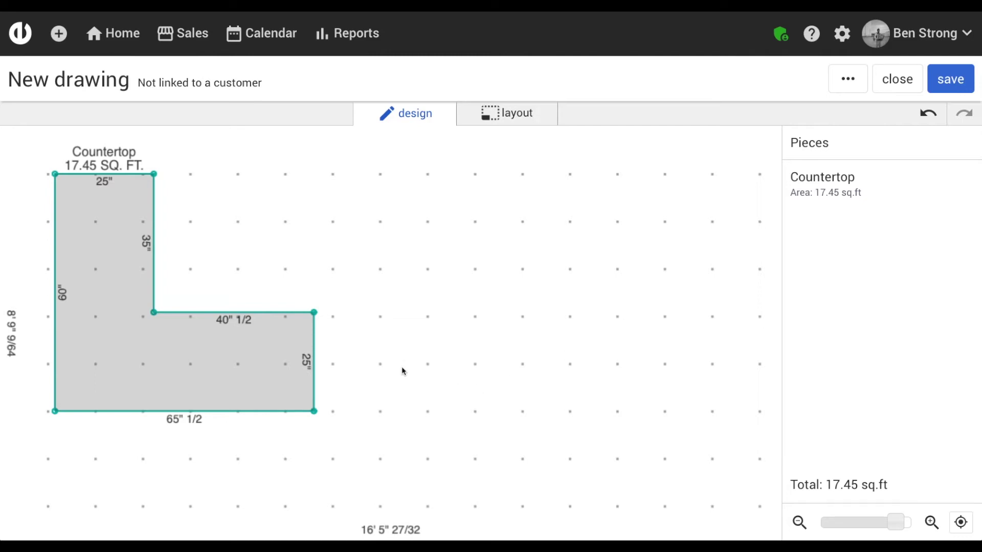
Move the Countertop piece toward the drawing's upper-left corner to make room beside it for another piece
scroll(401, 366, "down", 3)
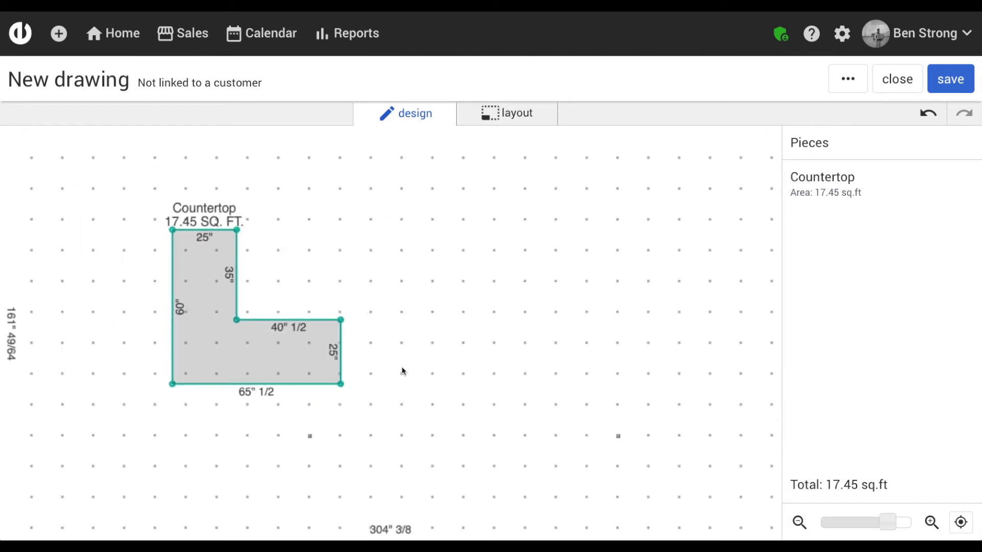
mouse_move(888, 523)
left_mouse_down()
mouse_move(875, 524)
mouse_move(886, 523)
left_mouse_up()
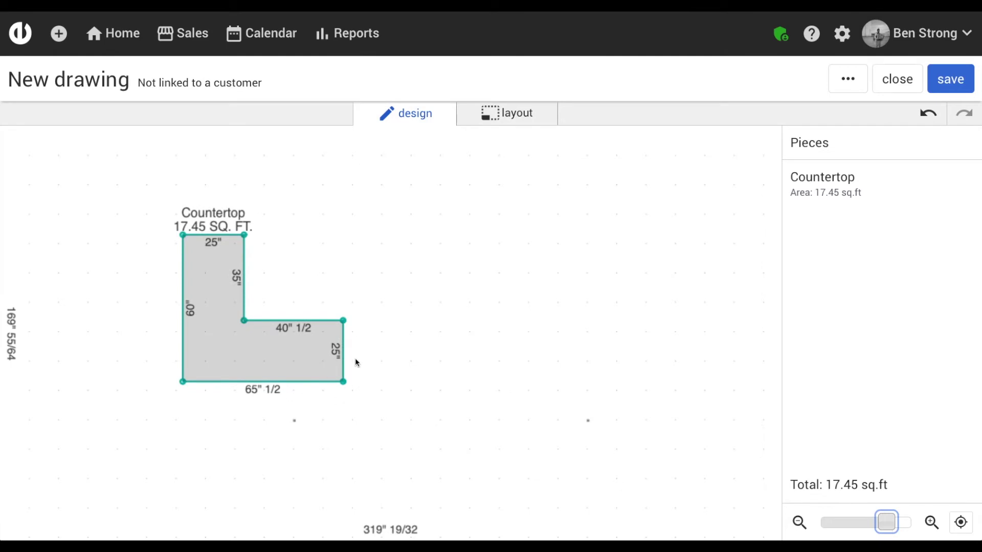
left_click_drag(260, 360, 202, 345)
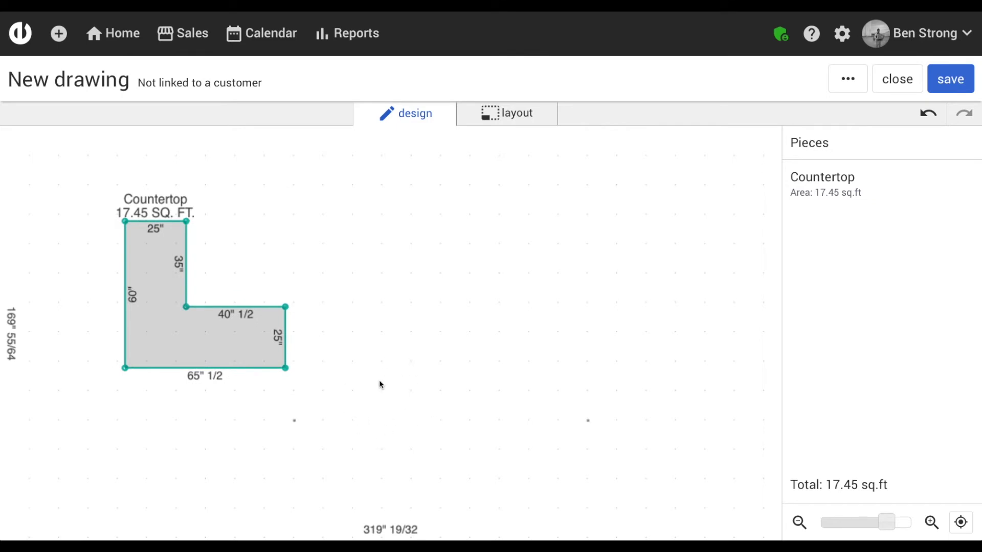
left_click_drag(377, 386, 305, 343)
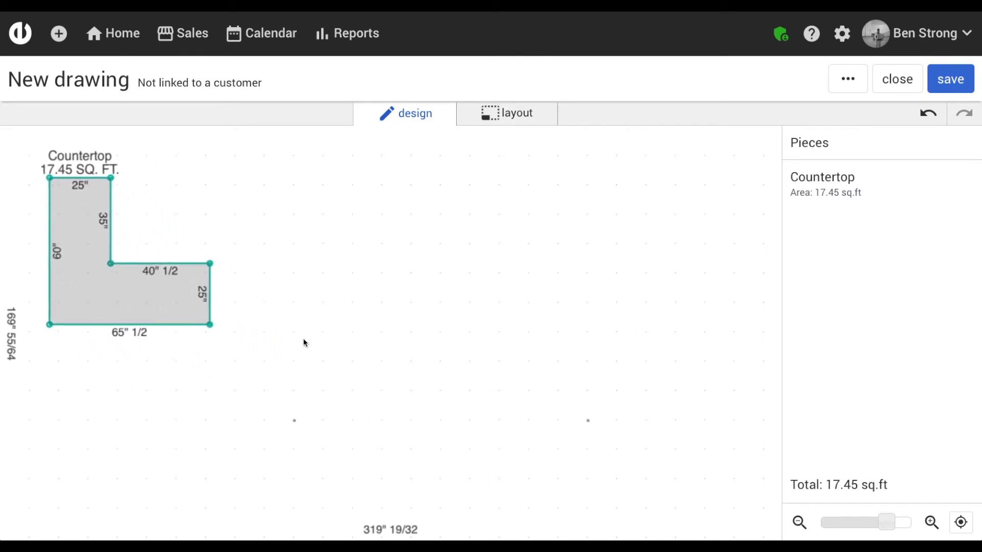
Draw a second L-shaped piece beside the Countertop, about 70 1/2" wide and 62 7/8" tall, with a diagonal edge across its inner corner
left_click(284, 171)
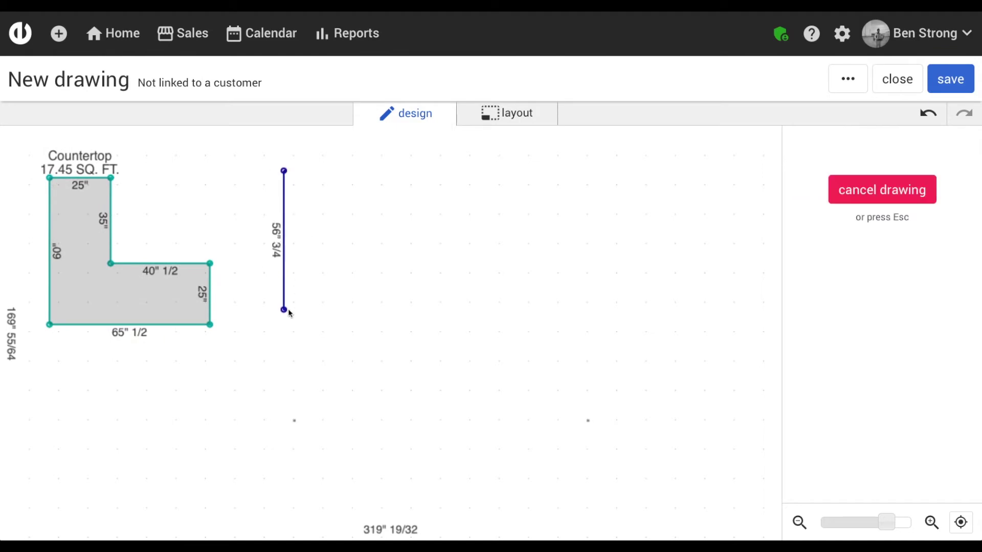
left_click(285, 327)
left_click(456, 327)
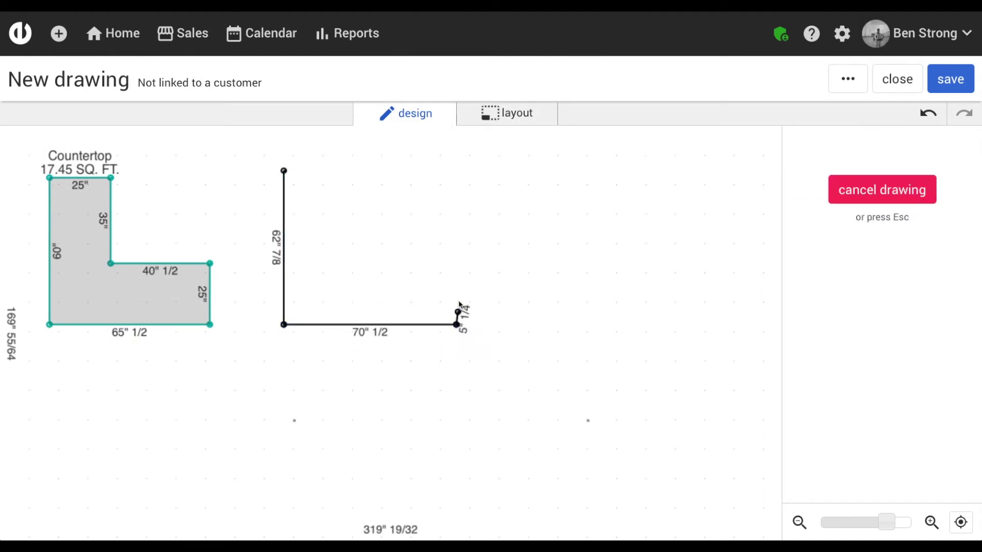
left_click(457, 274)
left_click(386, 274)
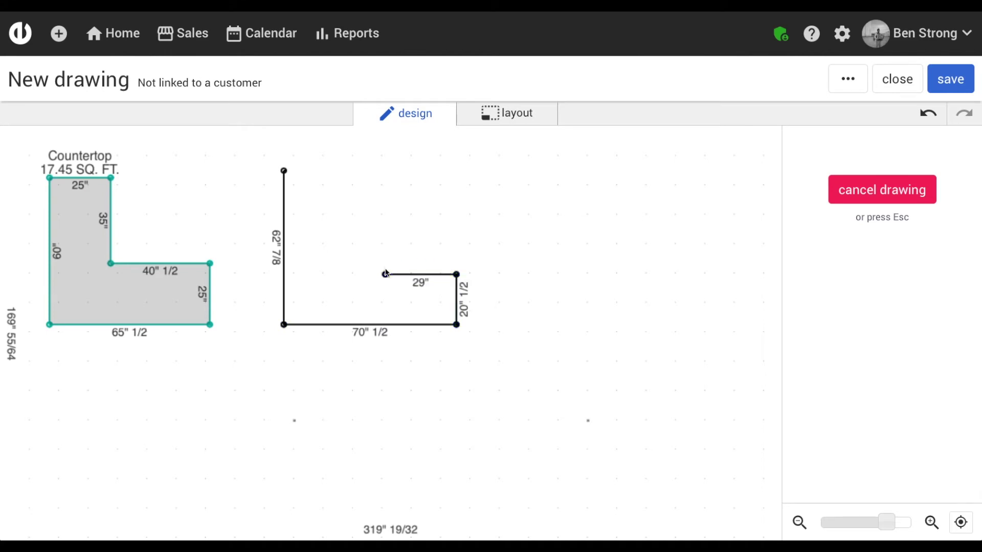
left_click(360, 233)
left_click(360, 171)
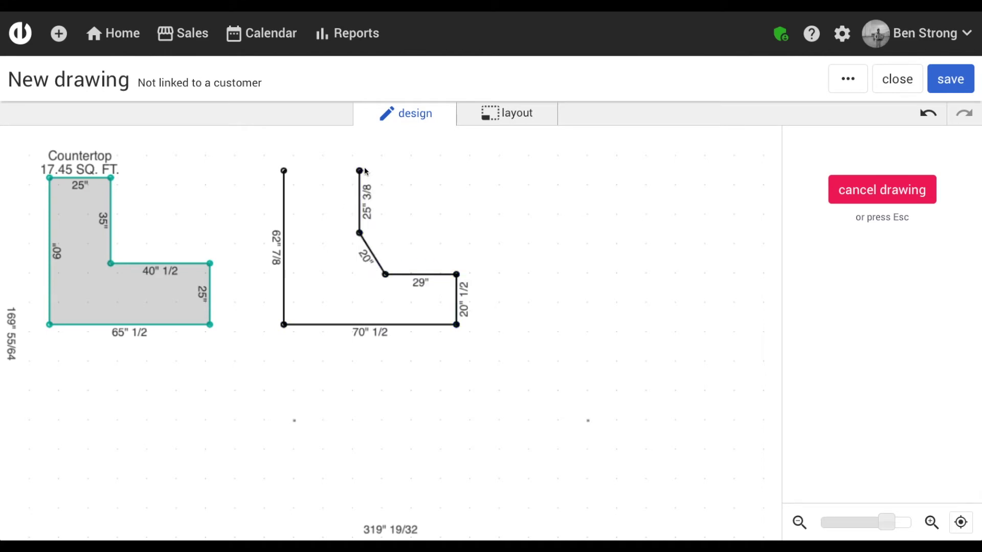
left_click(285, 170)
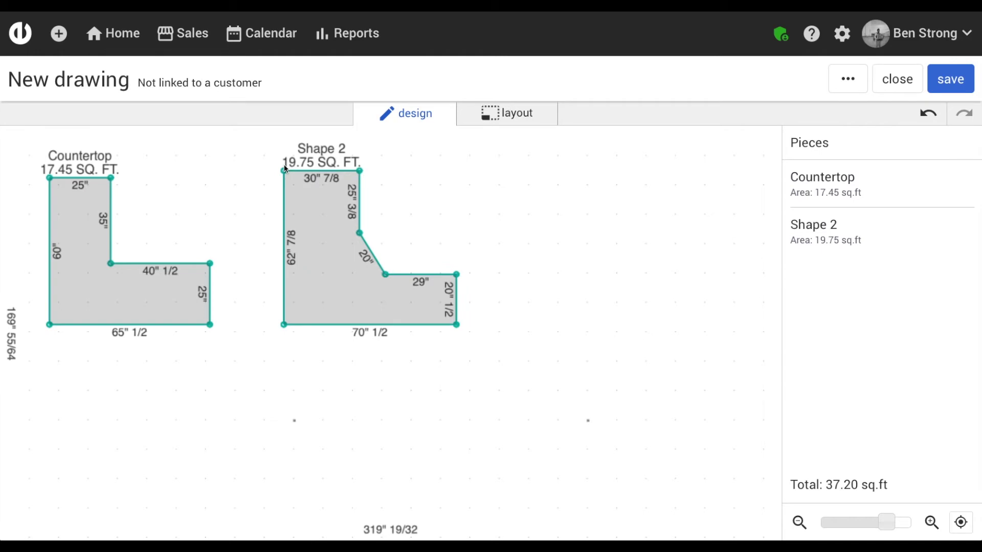
Set the second piece's top edge and short right end edge to 25" each
left_click(330, 178)
type("25")
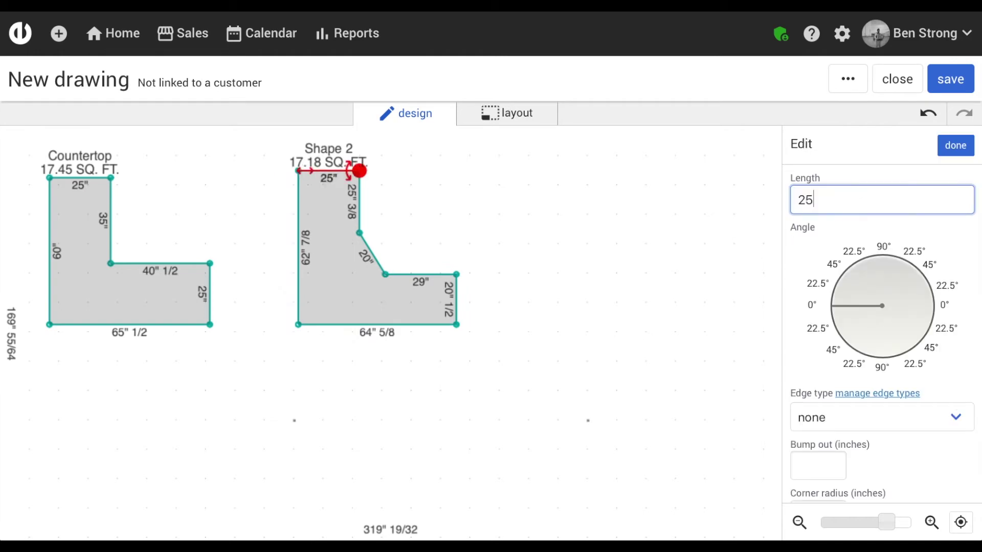
left_click(457, 299)
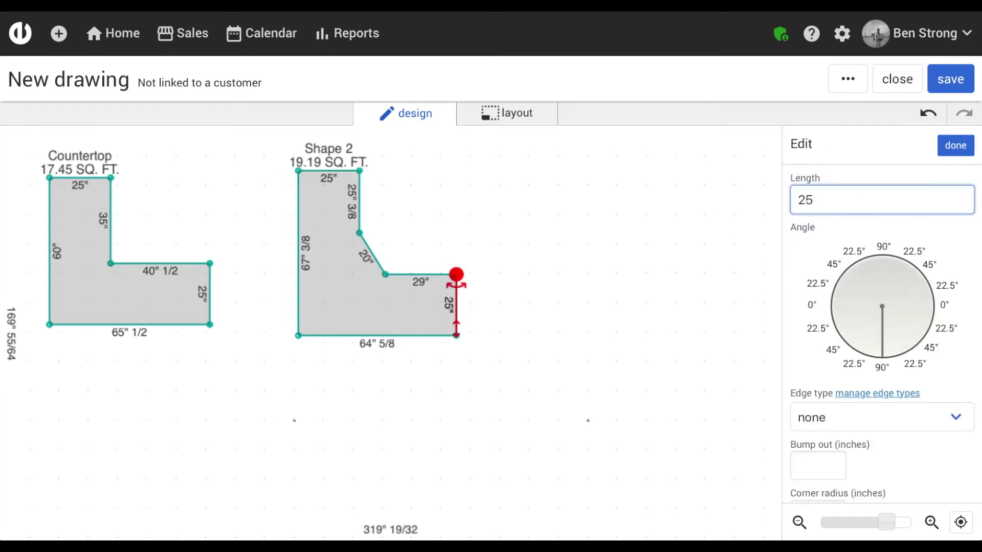
Set the second piece's bottom and left edges to 60" each and move the piece closer to the Countertop
left_click(402, 338)
type("60")
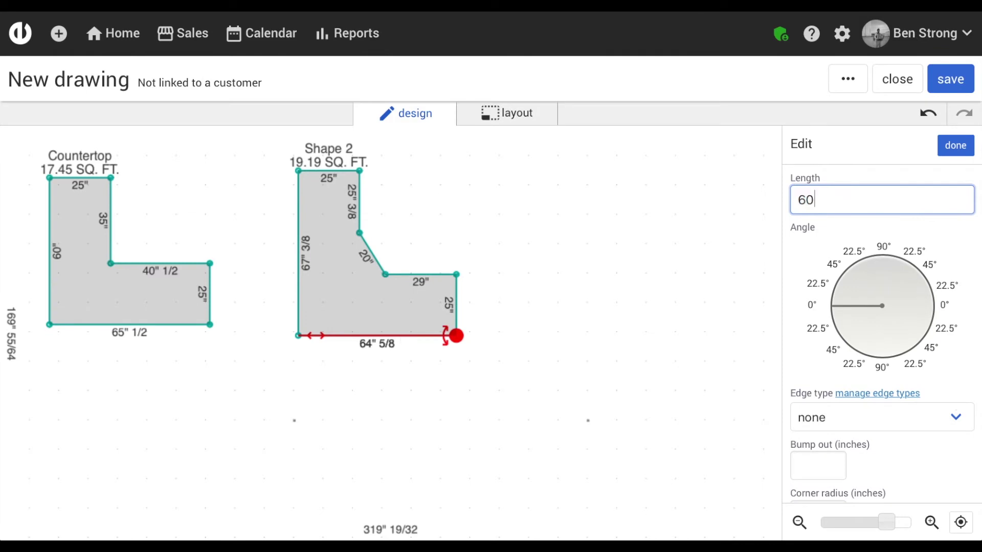
left_click(308, 325)
type("60")
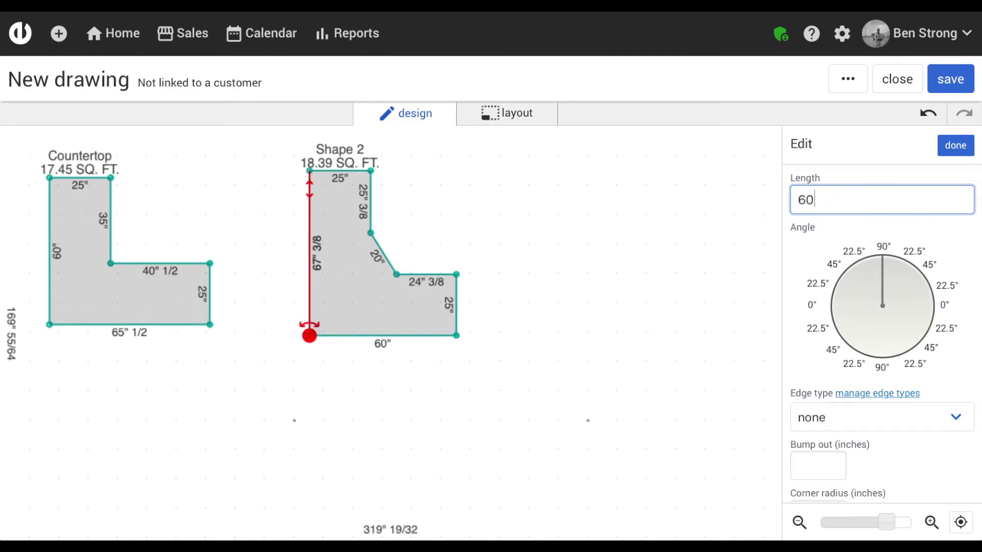
left_click_drag(385, 318, 324, 302)
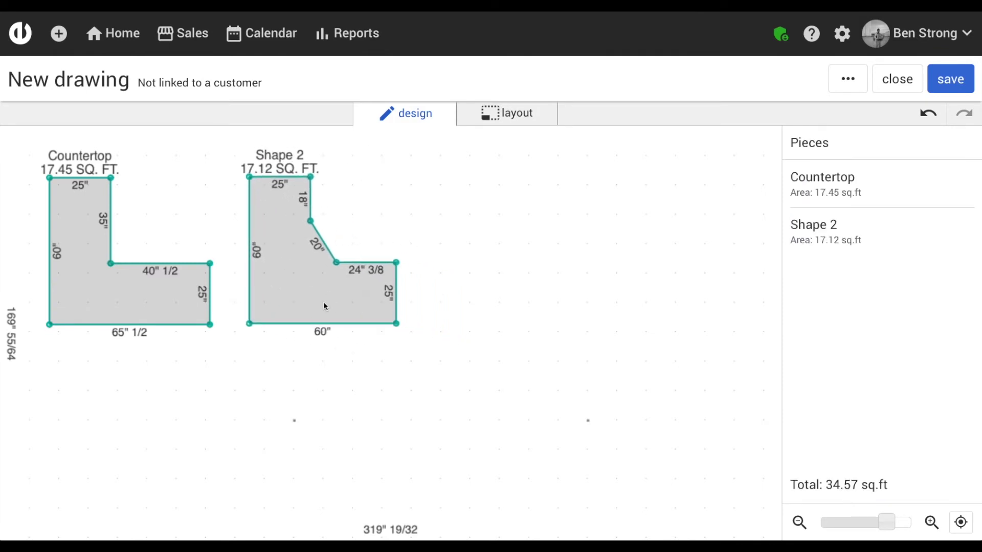
Set the second piece's diagonal inner edge to 16" long at a 45° angle and finish editing it
left_click(328, 255)
type("16")
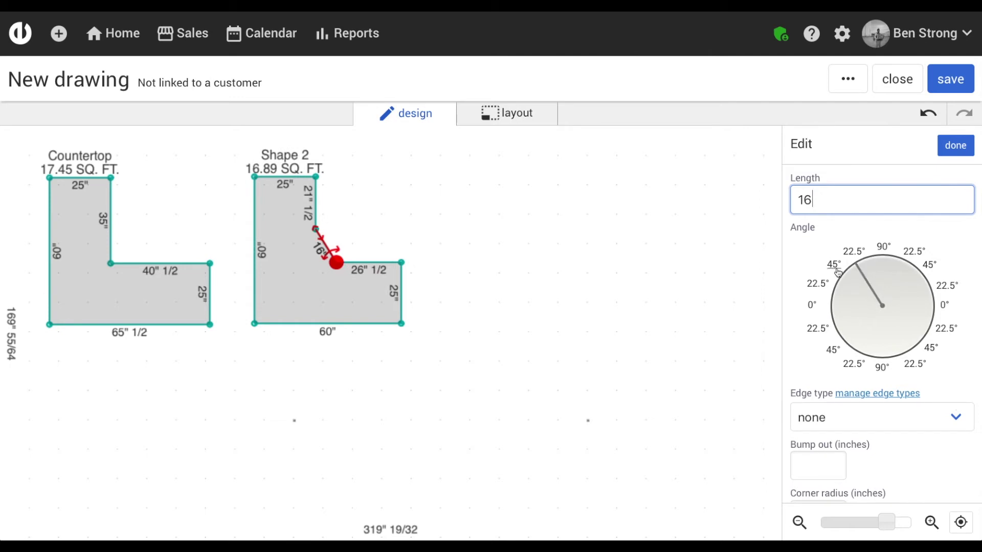
left_click(836, 268)
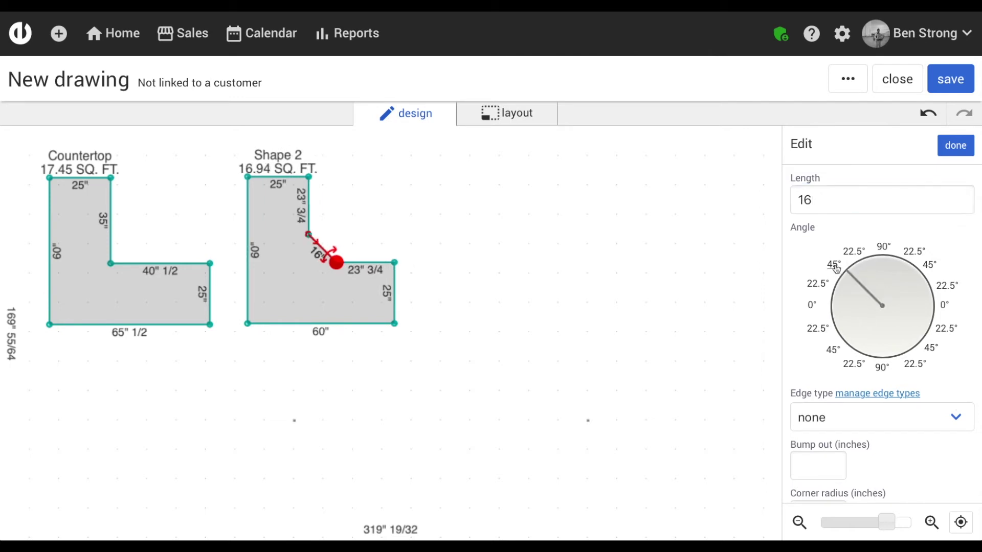
left_click(391, 282)
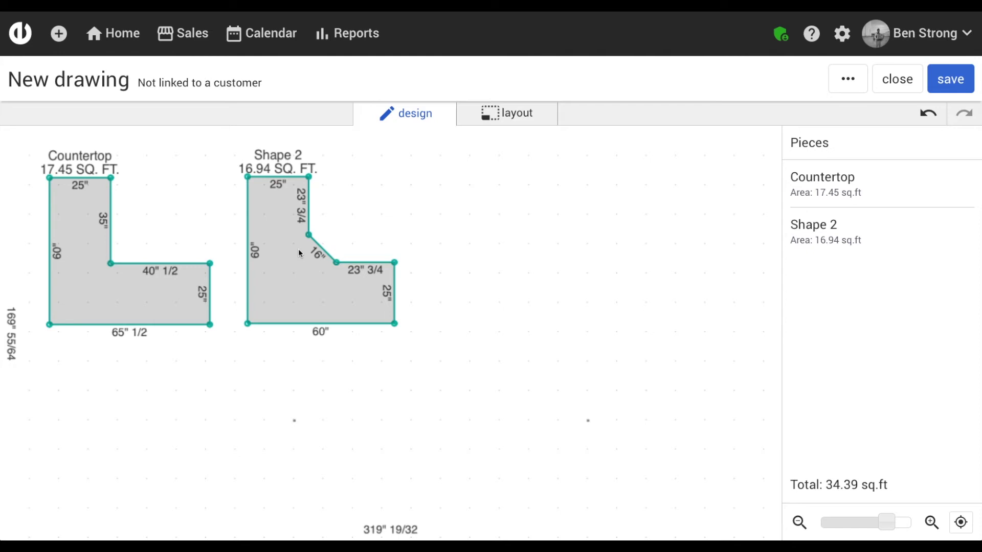
Draw a closed U-shaped piece beside the second piece, about 114 3/4" wide and 65 1/2" tall, with a shallow notch in its top
left_click(452, 165)
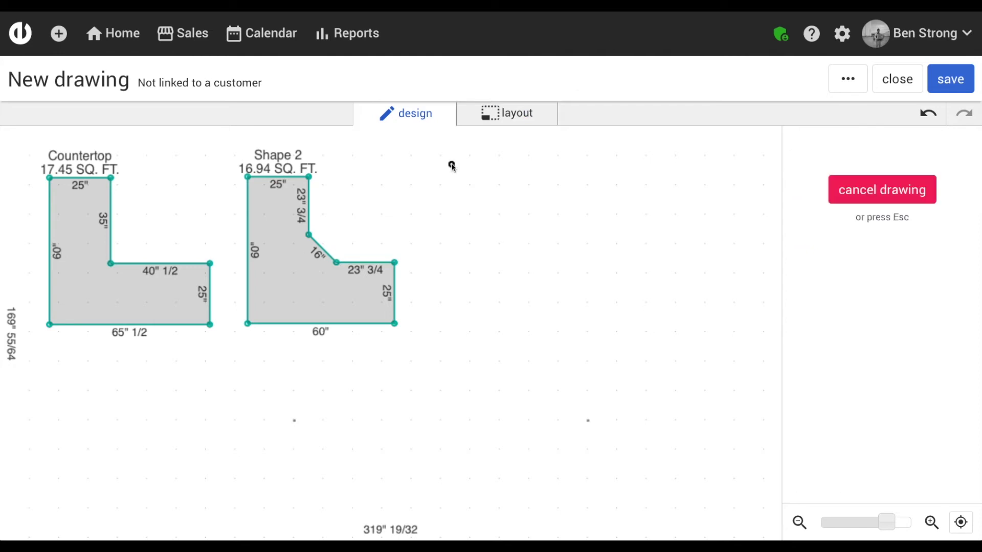
left_click(452, 325)
left_click(733, 325)
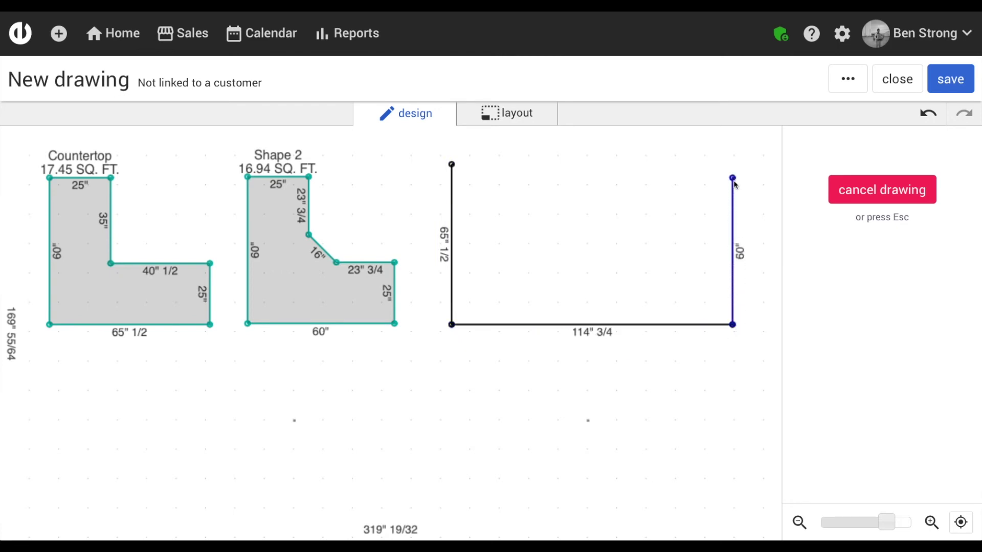
left_click(733, 177)
left_click(668, 176)
left_click(669, 217)
left_click(529, 217)
left_click(529, 164)
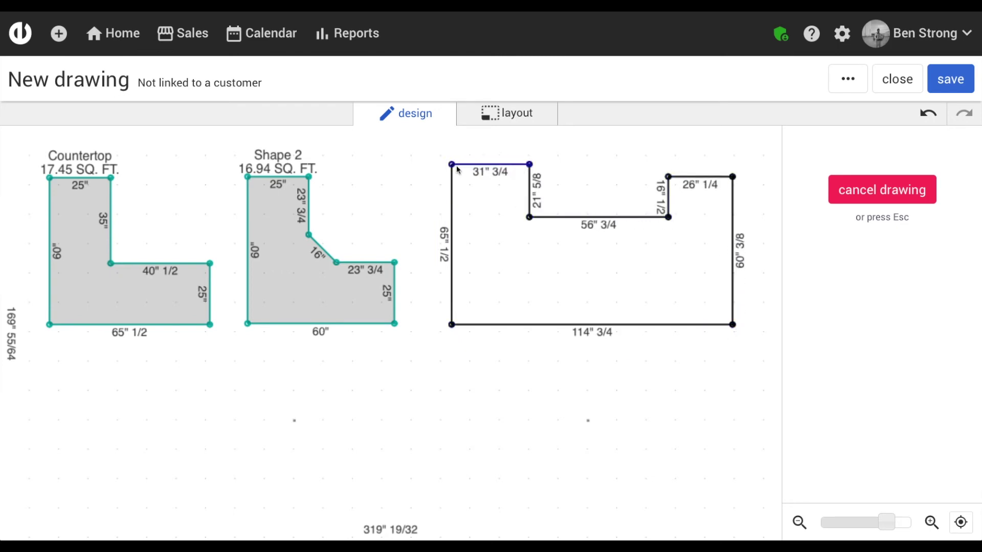
left_click(452, 164)
Set the top edges of both legs of the U-shaped piece to 25" each
left_click(487, 167)
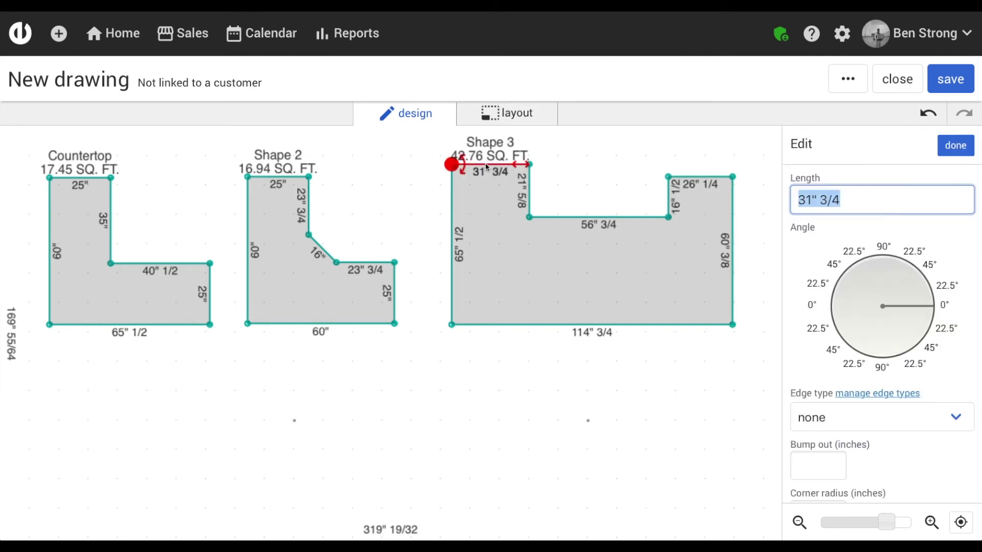
type("25")
key("Return")
left_click(689, 176)
type("25")
key("Return")
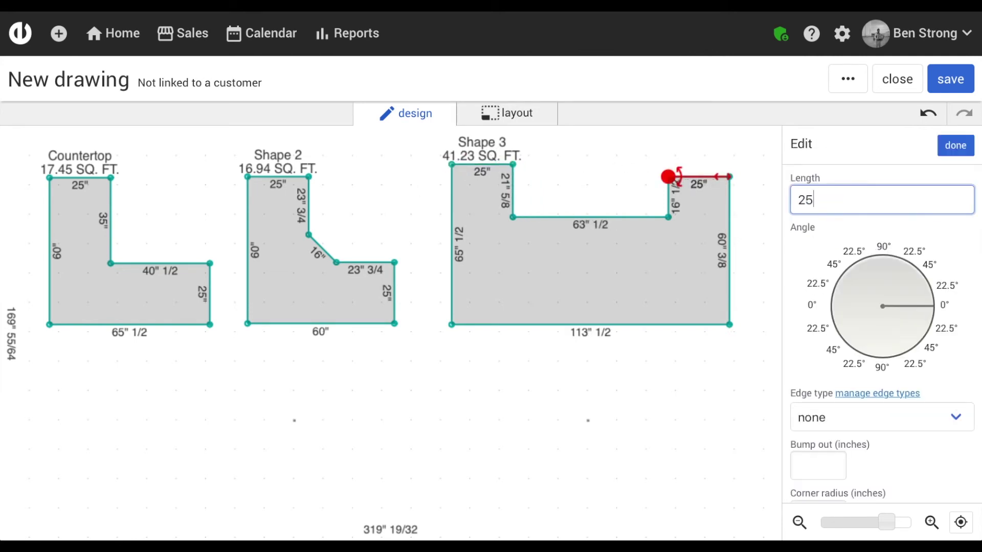
Set the outer vertical edges on both sides of the U-shaped piece to 80" each
left_click(730, 244)
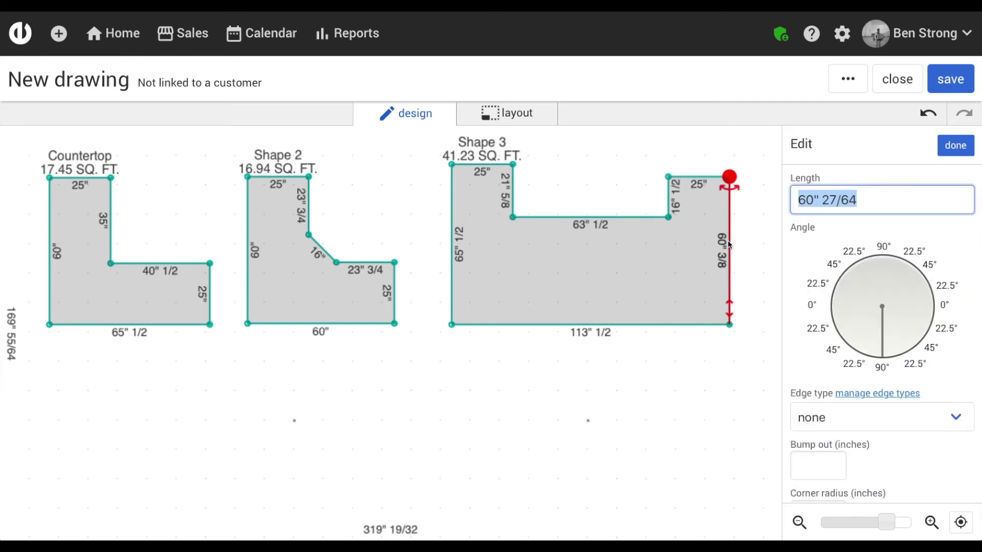
type("80")
key("Return")
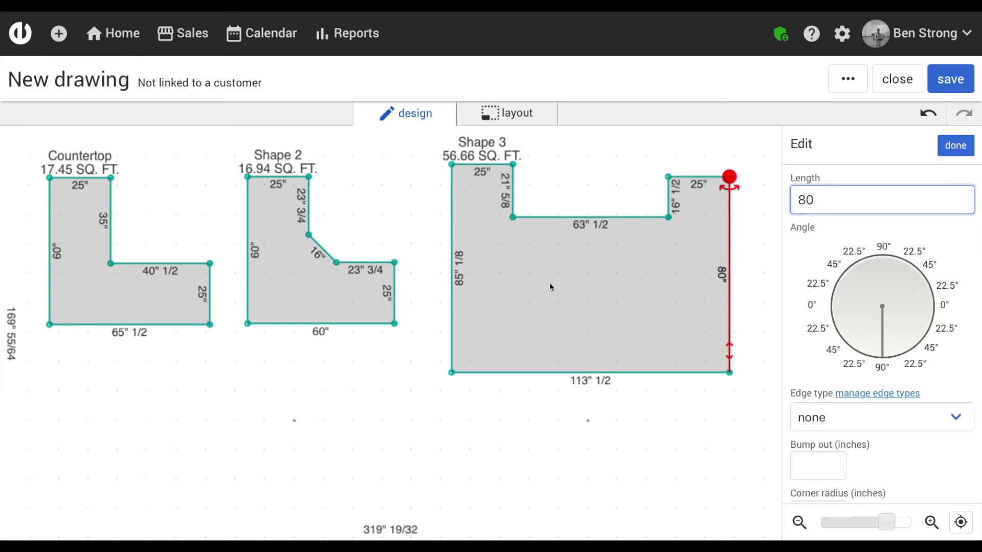
left_click(451, 277)
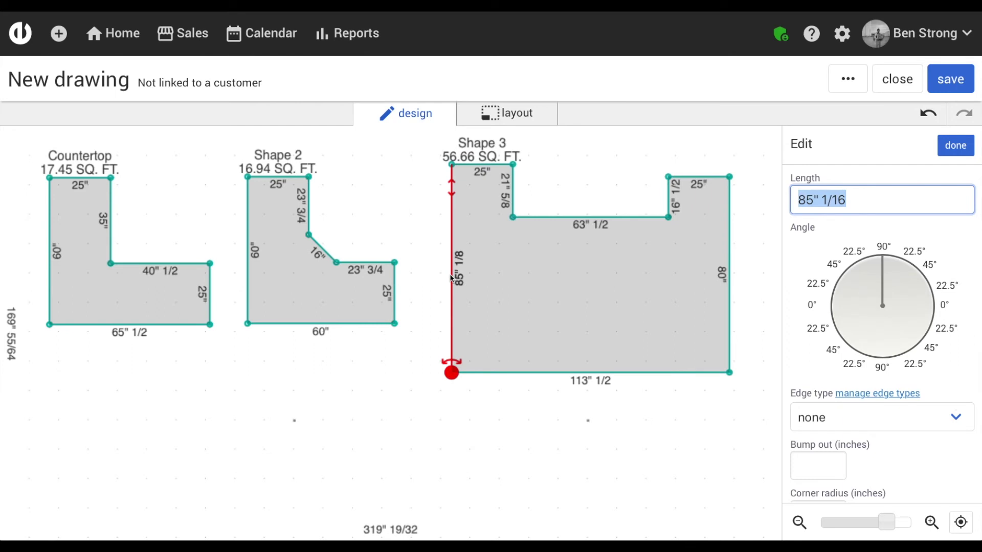
type("80")
key("Return")
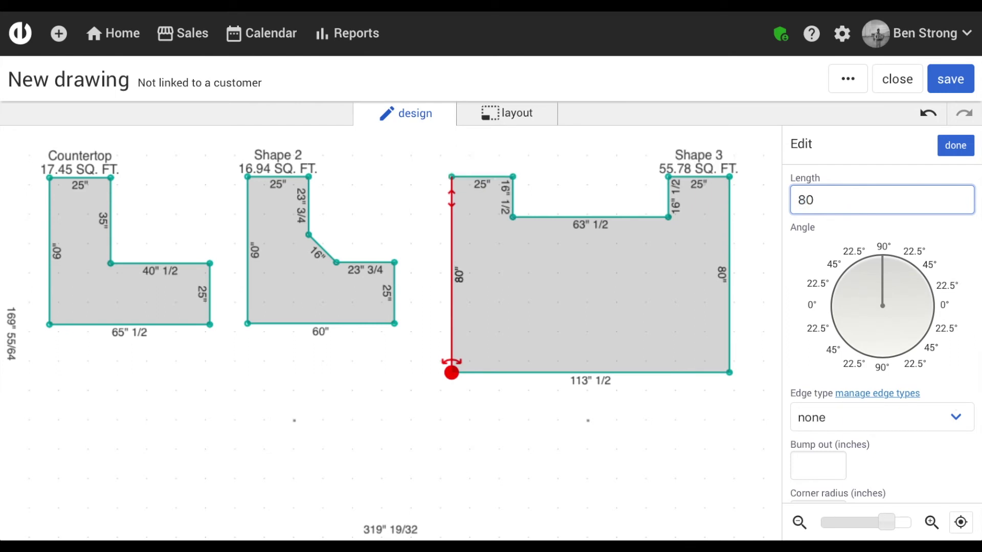
Move the U-shaped piece slightly toward the second piece and set its bottom edge to 108"
left_click(582, 326)
left_click(551, 364)
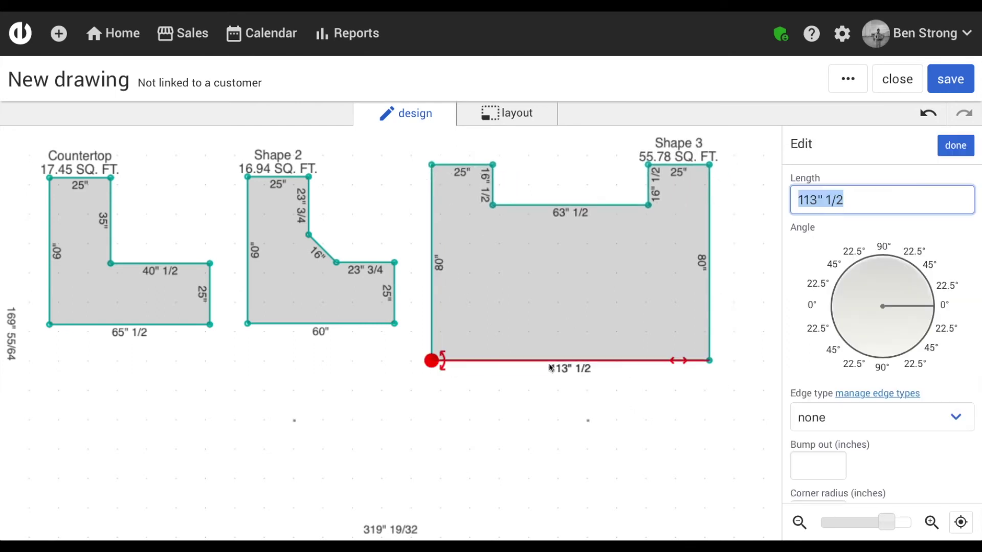
type("108")
key("Return")
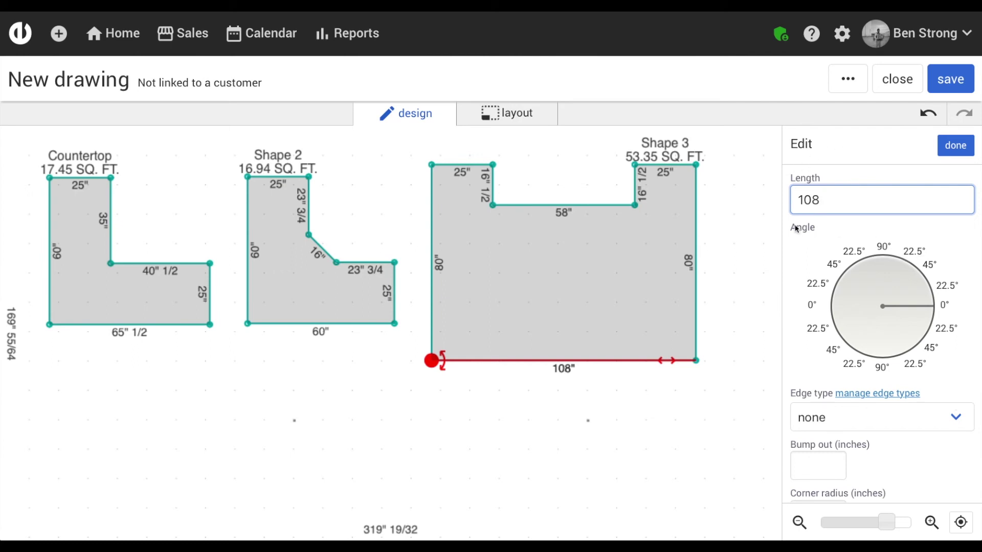
Set the inner vertical edge of the U-shaped piece's right leg to 55", calculated as 80-25, and finish editing it
left_click(637, 185)
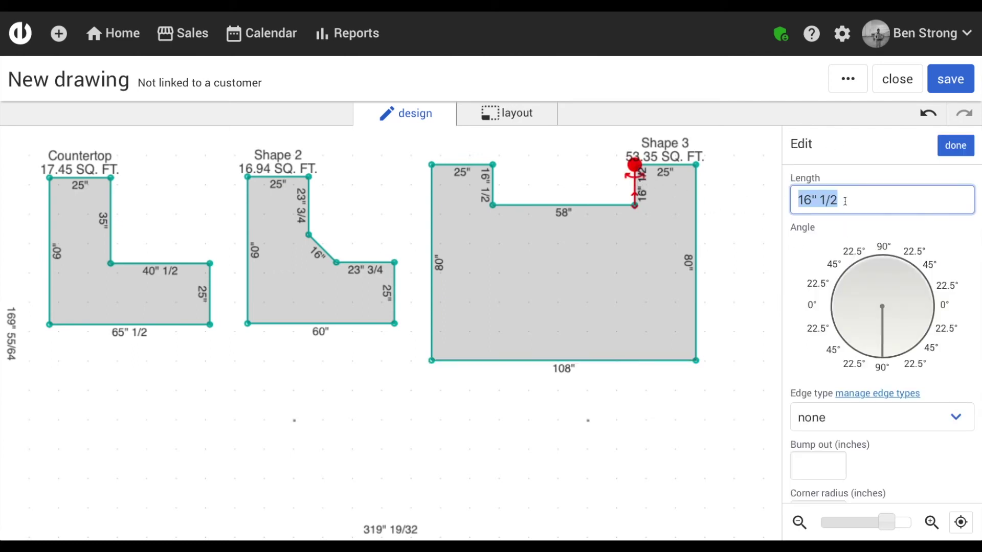
left_click_drag(846, 205, 785, 198)
type("80-")
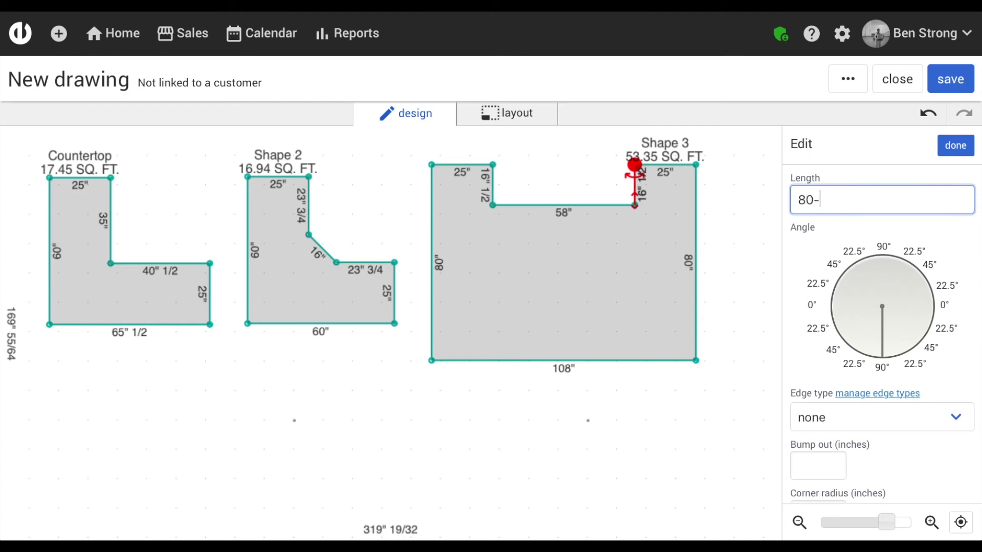
type("25")
key("Return")
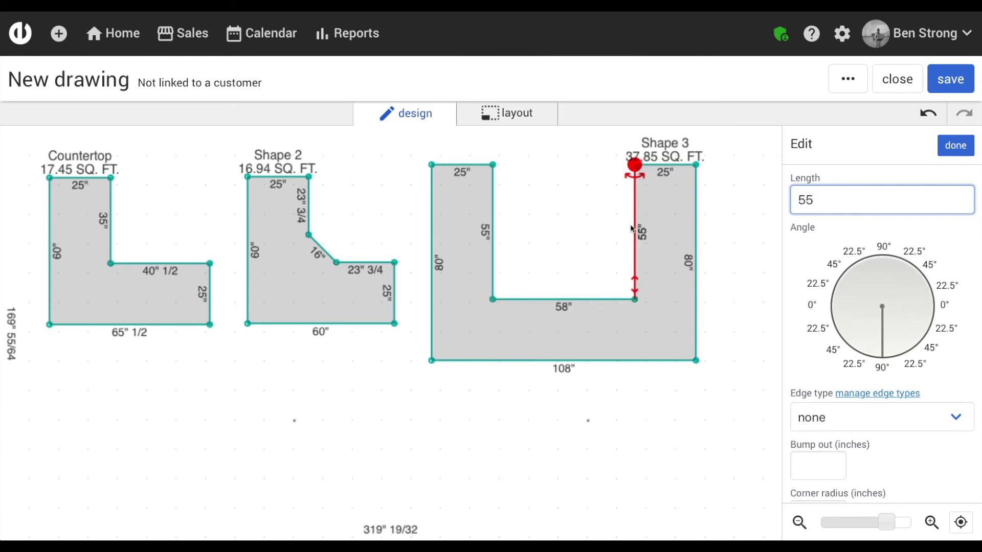
left_click(627, 266)
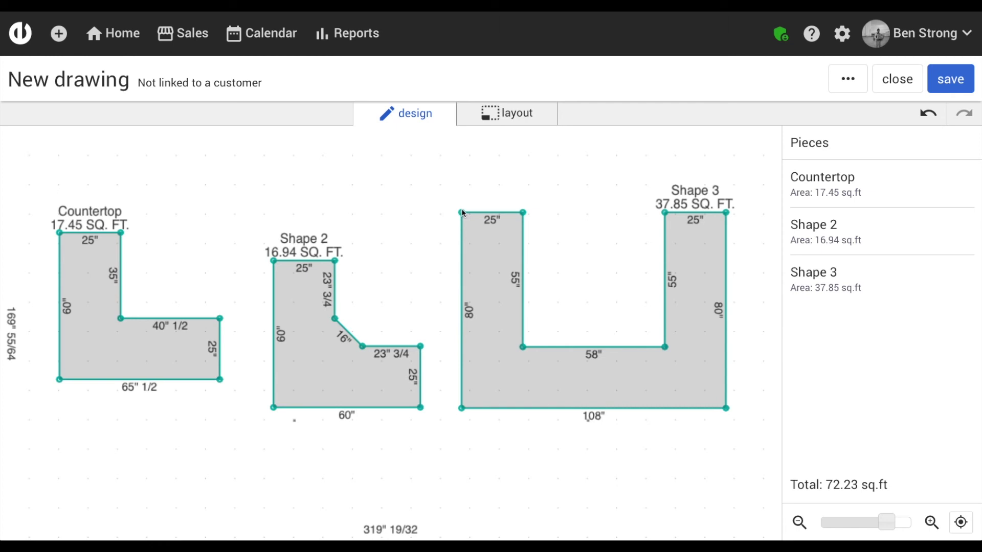
Try pulling the U-shaped piece's top-left corner up, returning it level, and raising it again to slant the left leg's top edge
left_click_drag(463, 212, 465, 195)
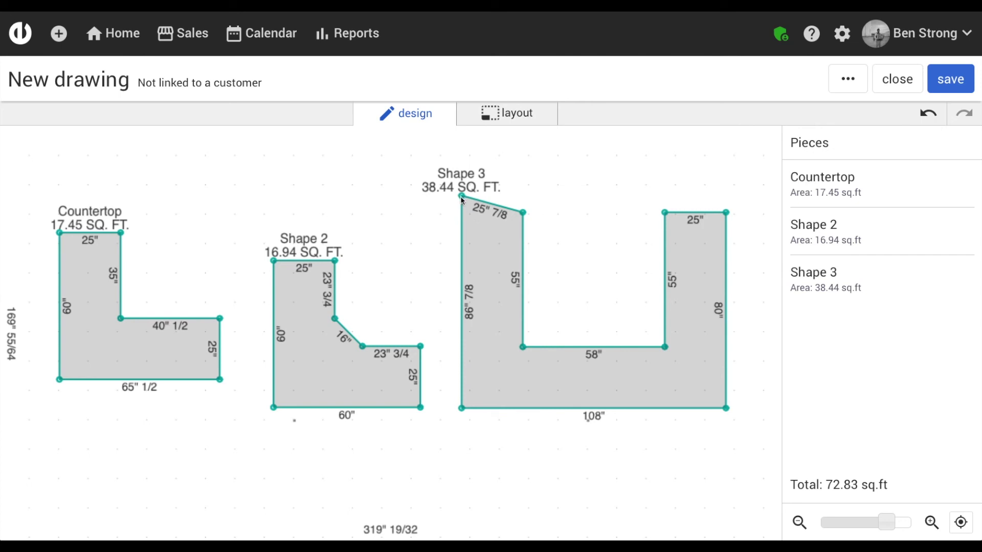
left_click_drag(463, 200, 463, 217)
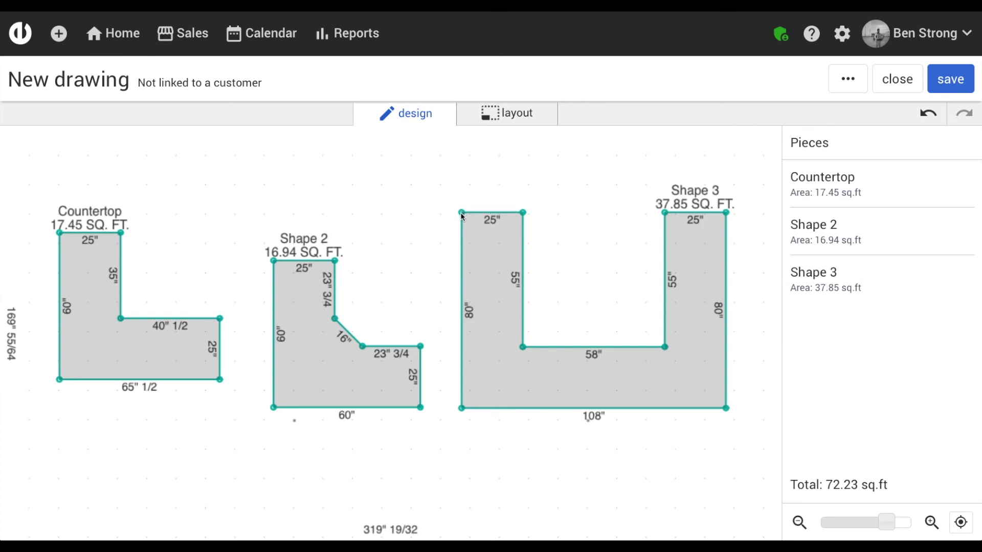
left_click_drag(462, 216, 464, 193)
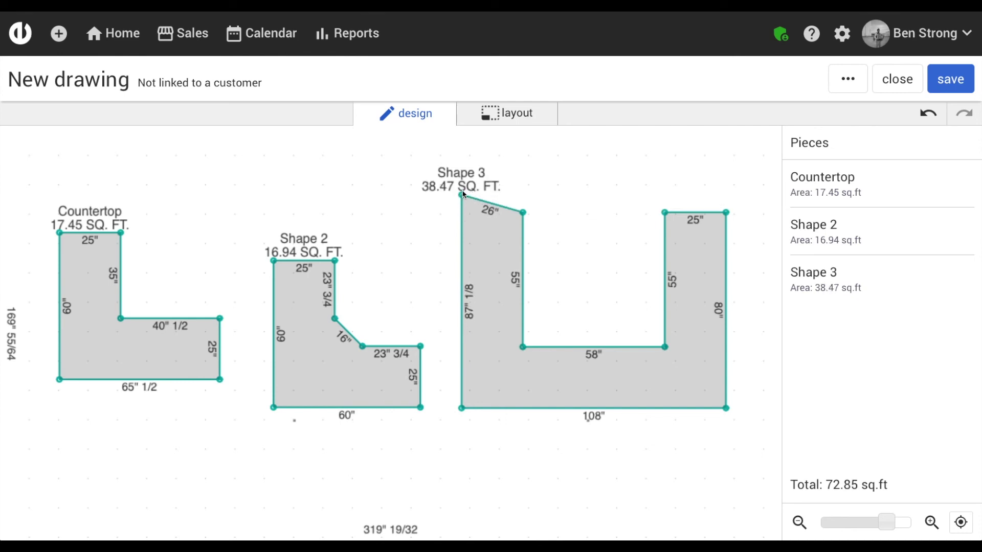
Try to level the slanted top edge of the U-shaped piece's left leg at 0°, pivoting about its inner corner
left_click(467, 195)
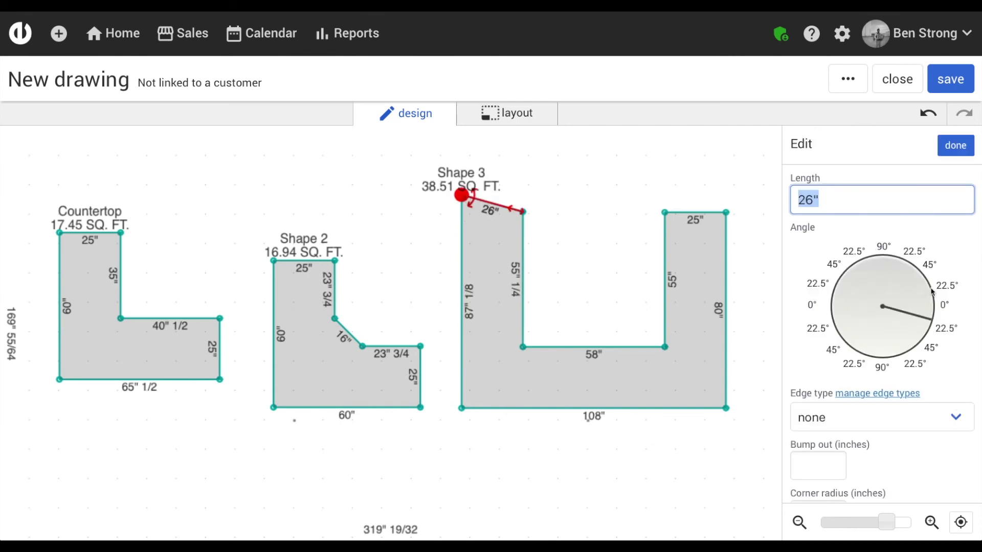
left_click(516, 209)
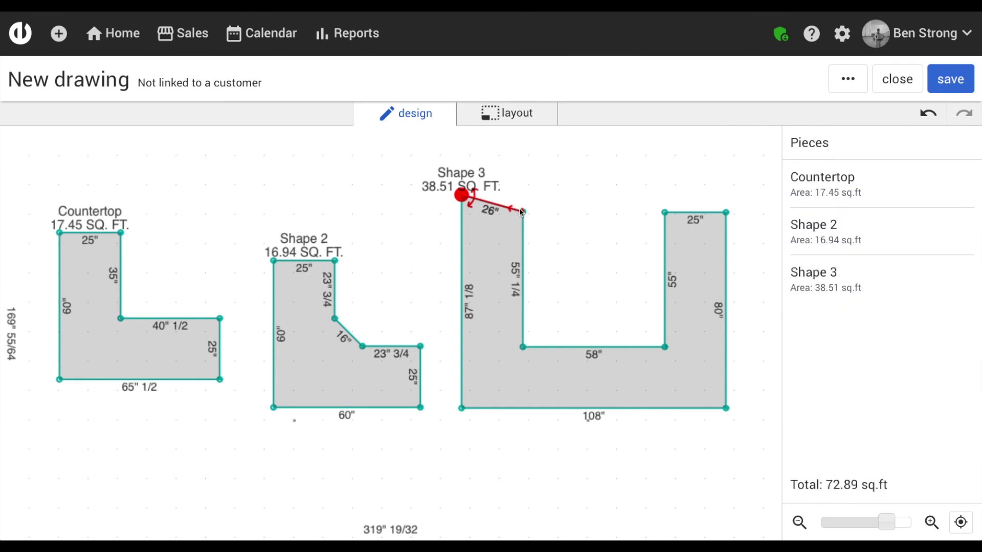
left_click(516, 208)
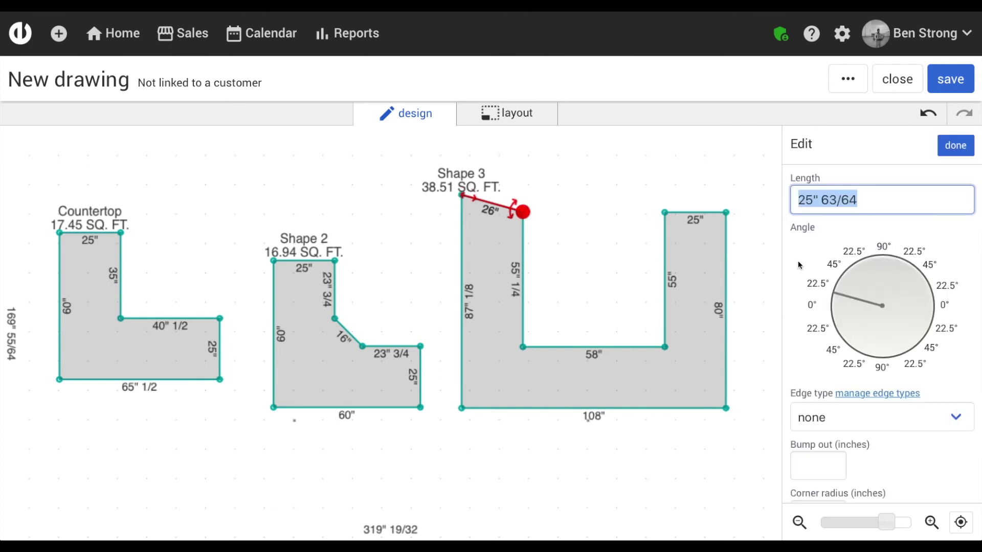
left_click(813, 311)
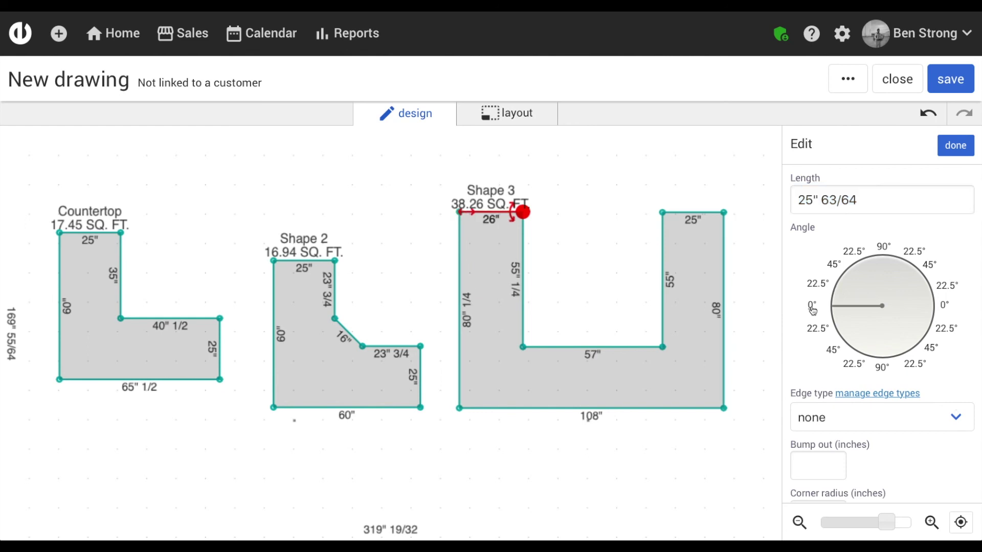
left_click(145, 278)
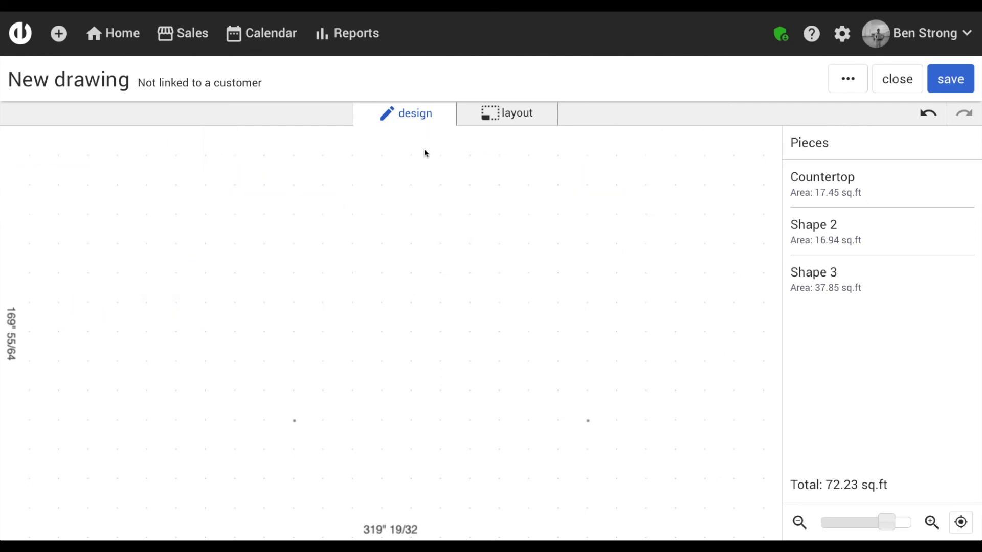
left_click(424, 154)
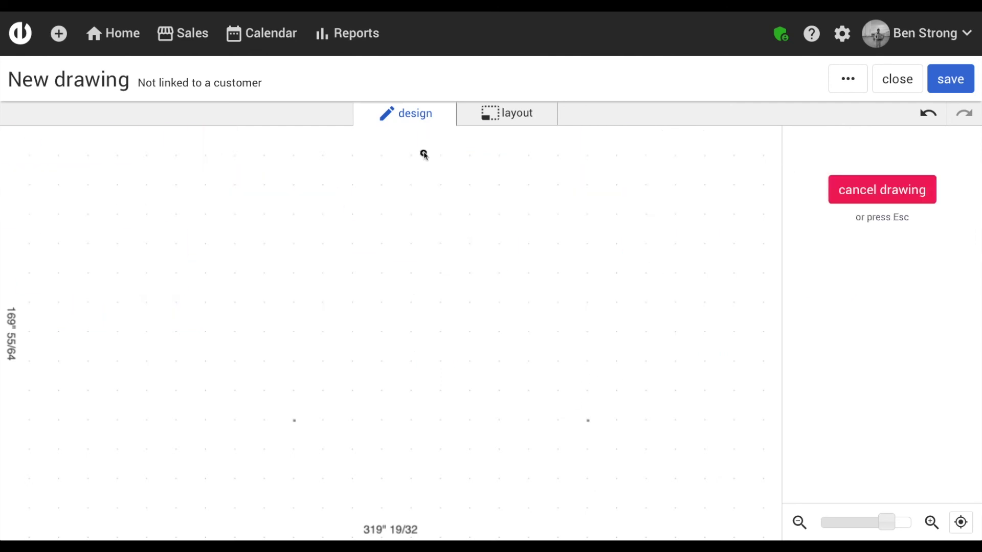
key("Escape")
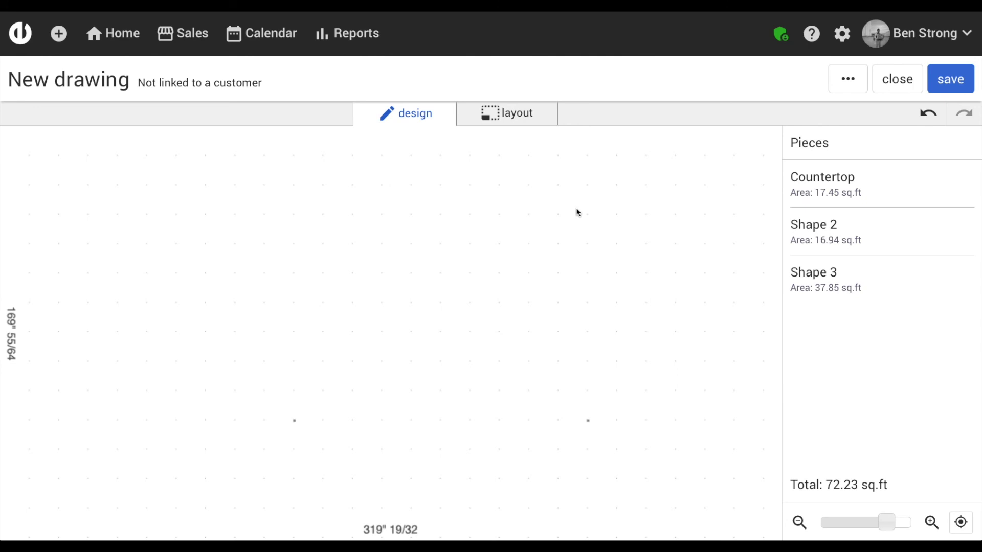